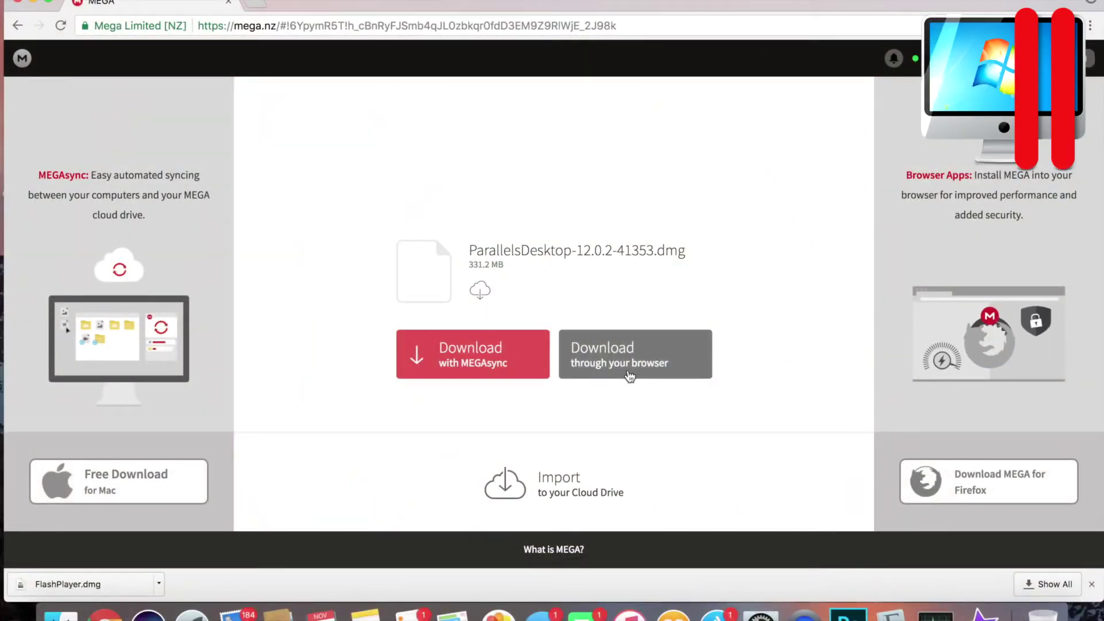
Download ParallelsDesktop-12.0.2-41353.dmg from MEGA, dismiss the developer warning, and minimize the browser.
{"action": "left_click", "coordinate": [630, 374]}
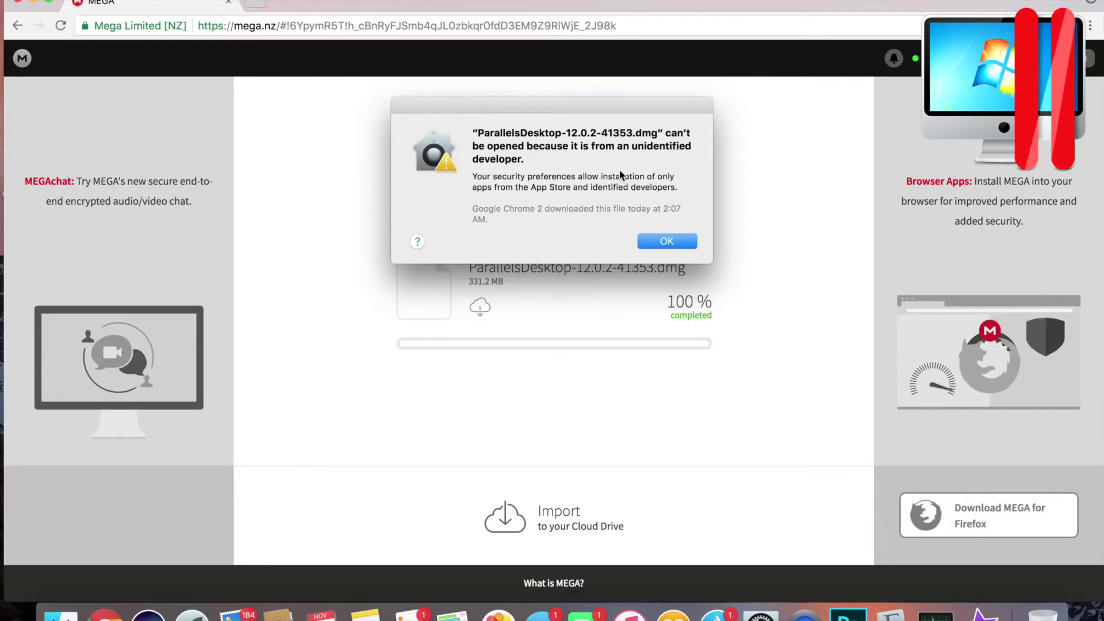
{"action": "left_click", "coordinate": [665, 240]}
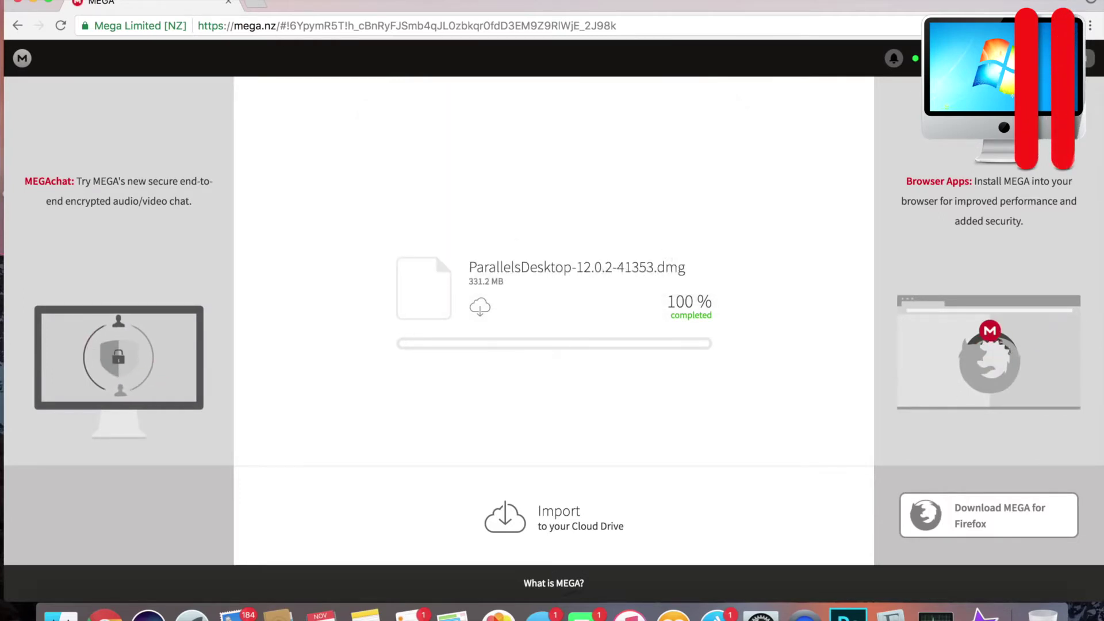
{"action": "left_click", "coordinate": [34, 3]}
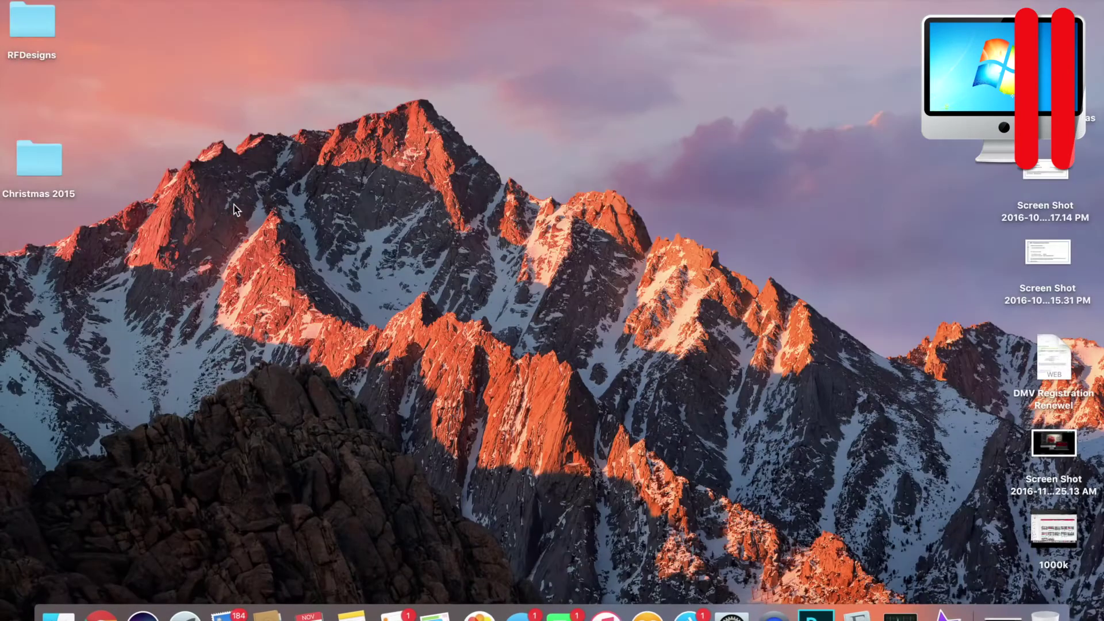
Open ParallelsDesktop-12.0.2-41353.dmg from Finder's Downloads folder, approving the unidentified-developer prompt.
{"action": "left_click", "coordinate": [58, 614]}
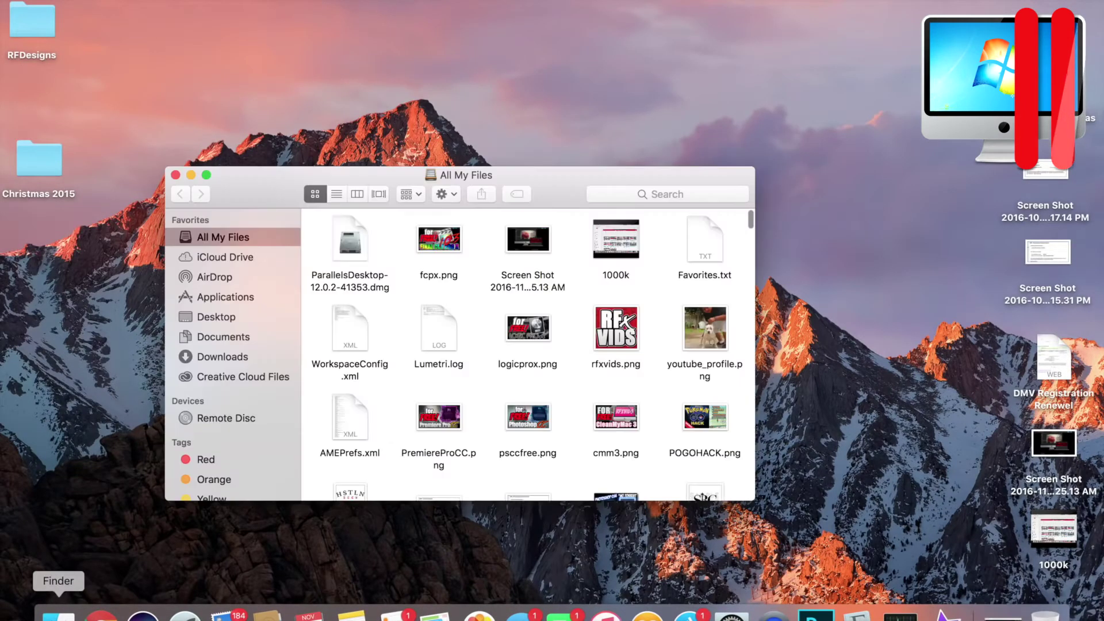
{"action": "left_click", "coordinate": [233, 359]}
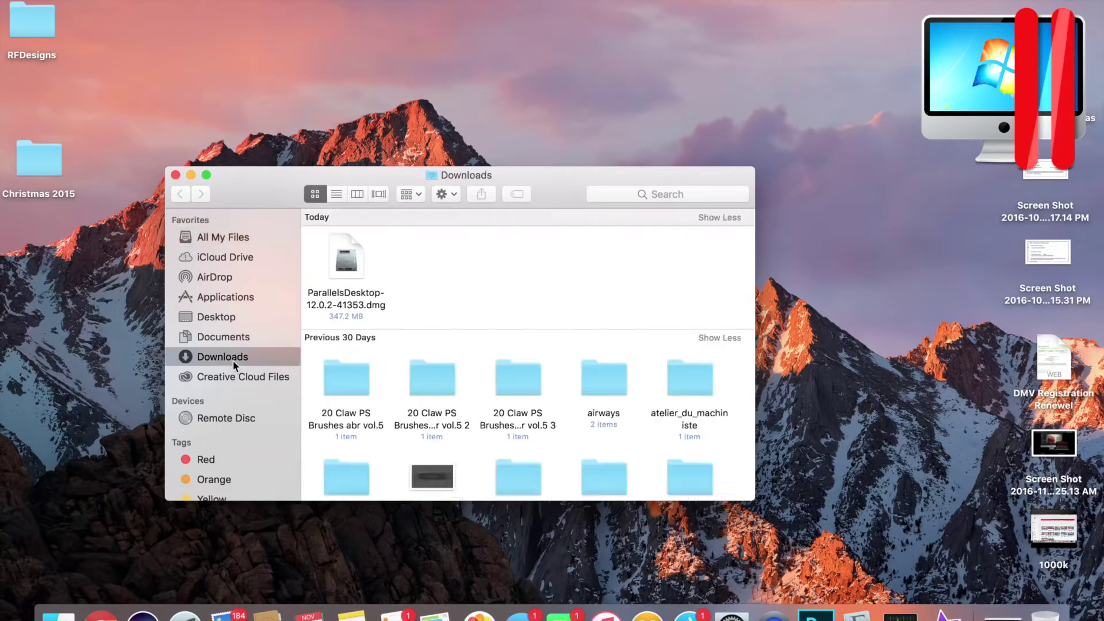
{"action": "left_click", "coordinate": [347, 263]}
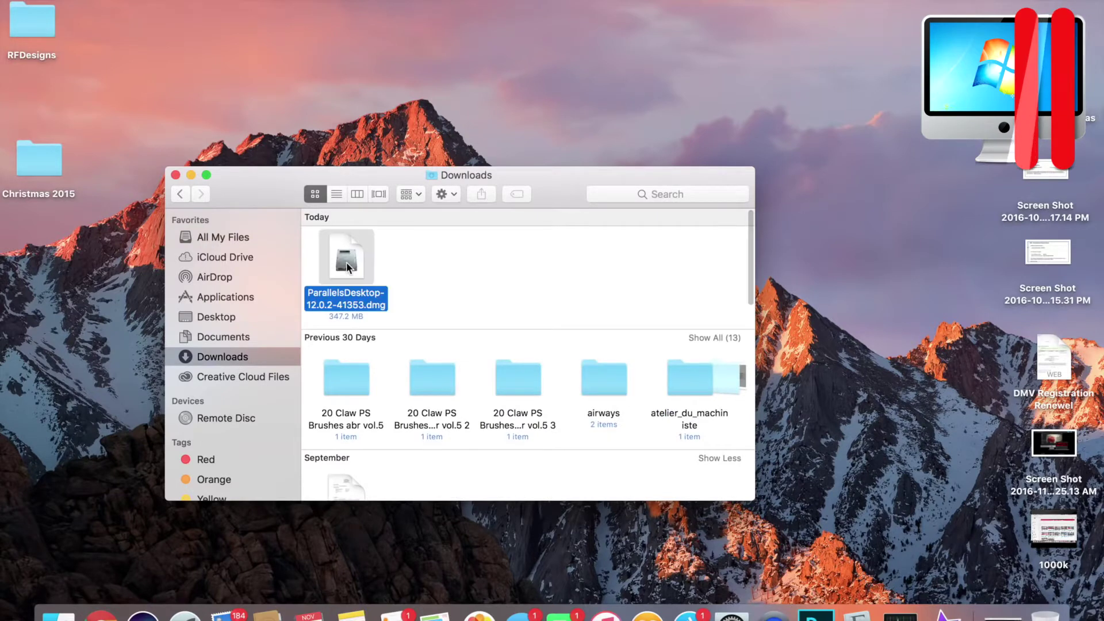
{"action": "right_click", "coordinate": [346, 263]}
{"action": "left_click", "coordinate": [371, 275]}
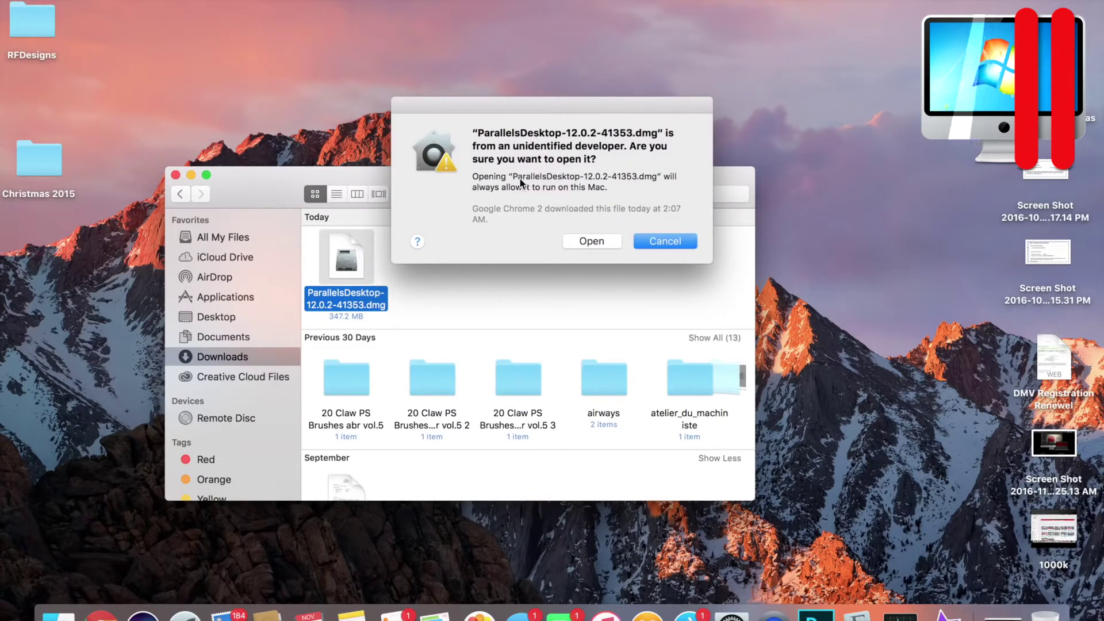
{"action": "left_click", "coordinate": [592, 241]}
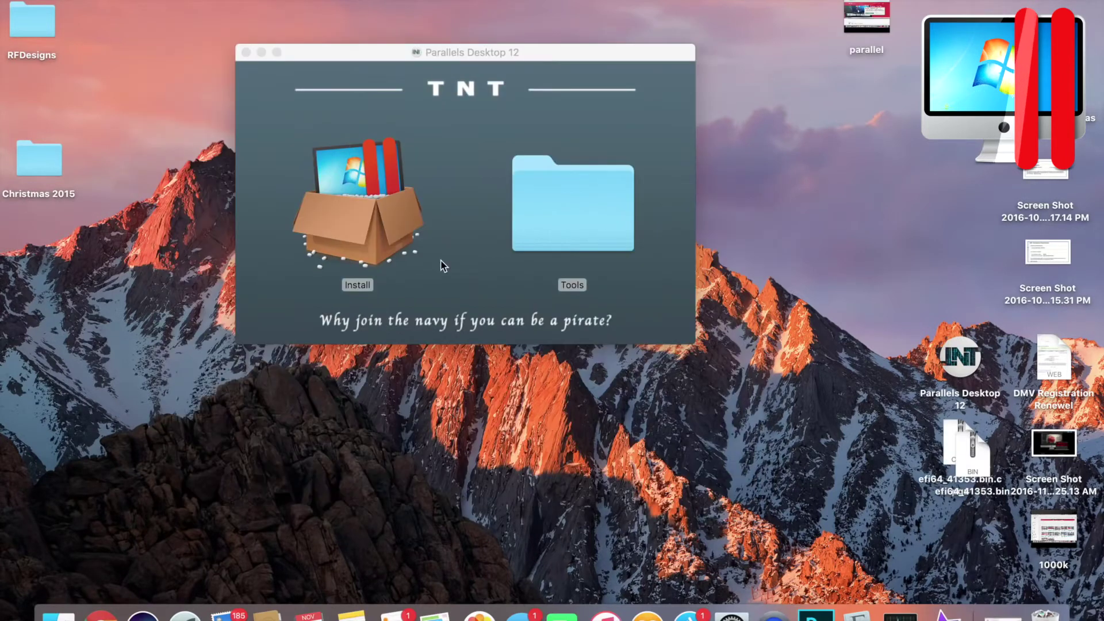
Install Parallels Desktop 12: accept the license, authenticate, decline Customer Experience, then minimize the wizard.
{"action": "left_click", "coordinate": [449, 58]}
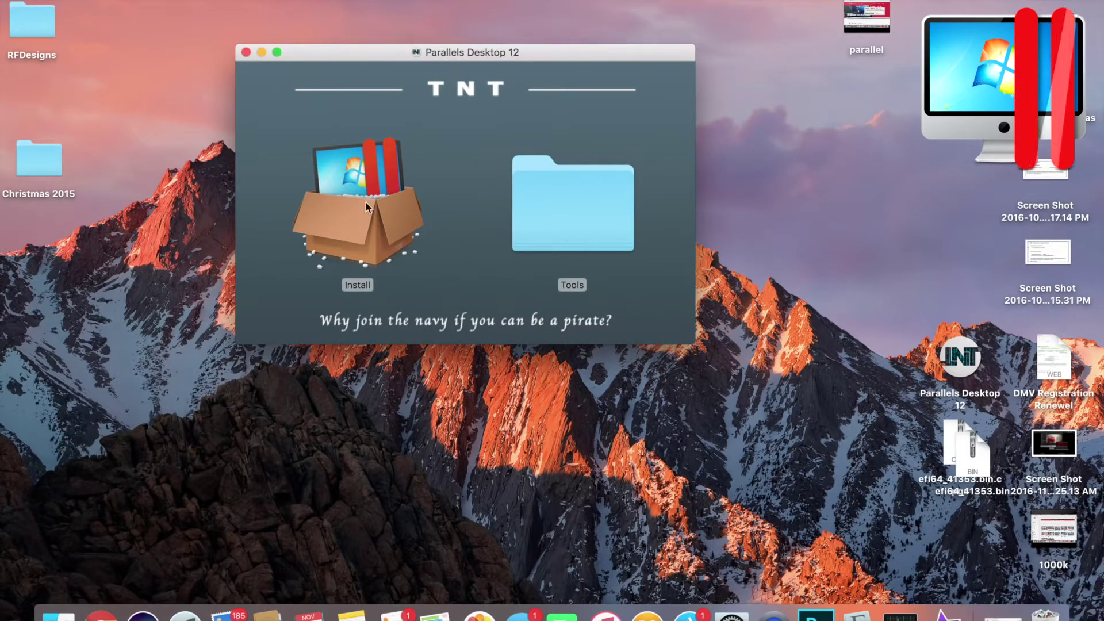
{"action": "double_click", "coordinate": [358, 225]}
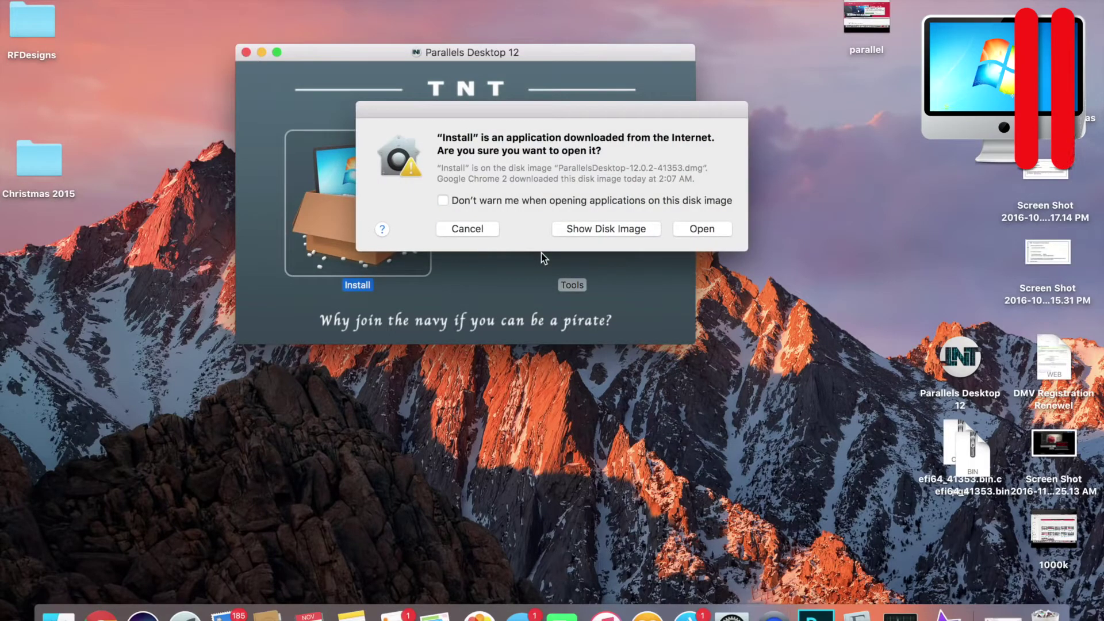
{"action": "left_click", "coordinate": [703, 229]}
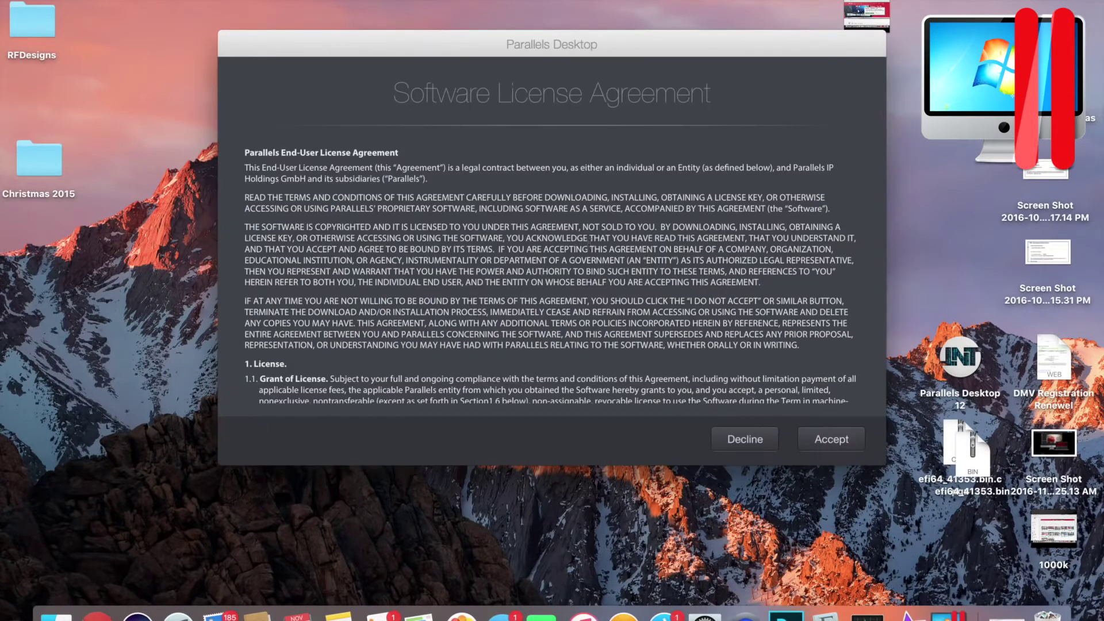
{"action": "left_click", "coordinate": [829, 436]}
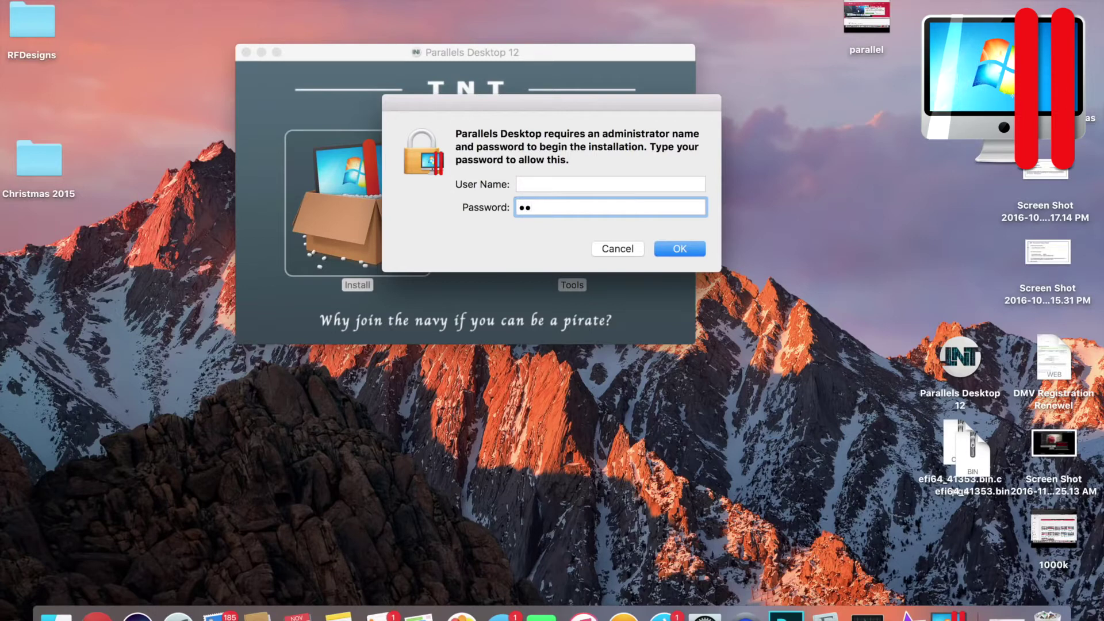
{"action": "key", "text": "Return"}
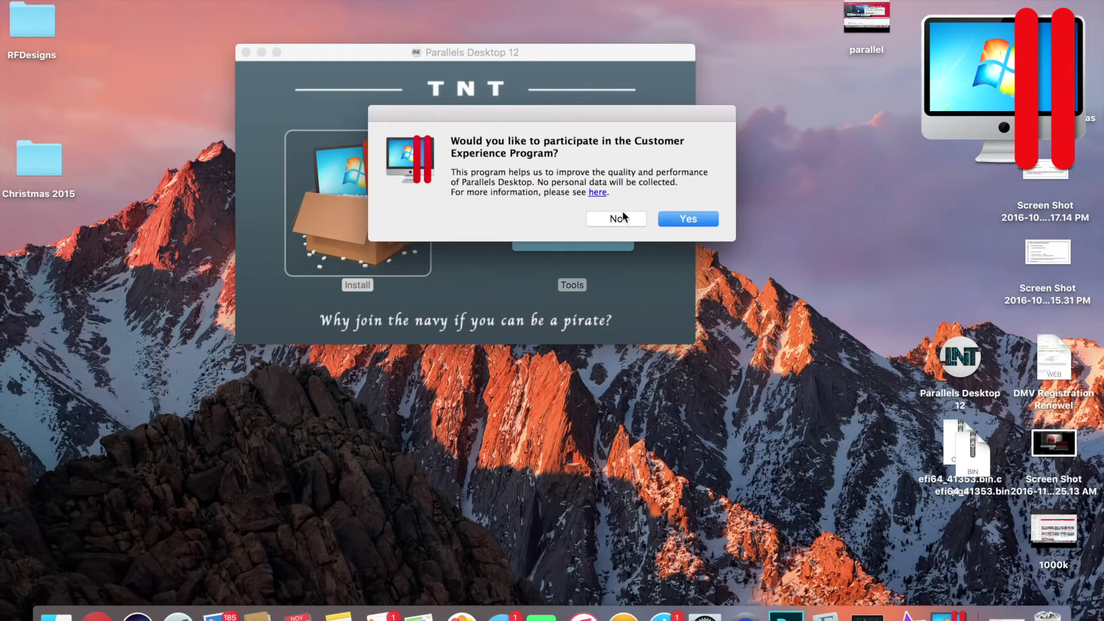
{"action": "left_click", "coordinate": [616, 220]}
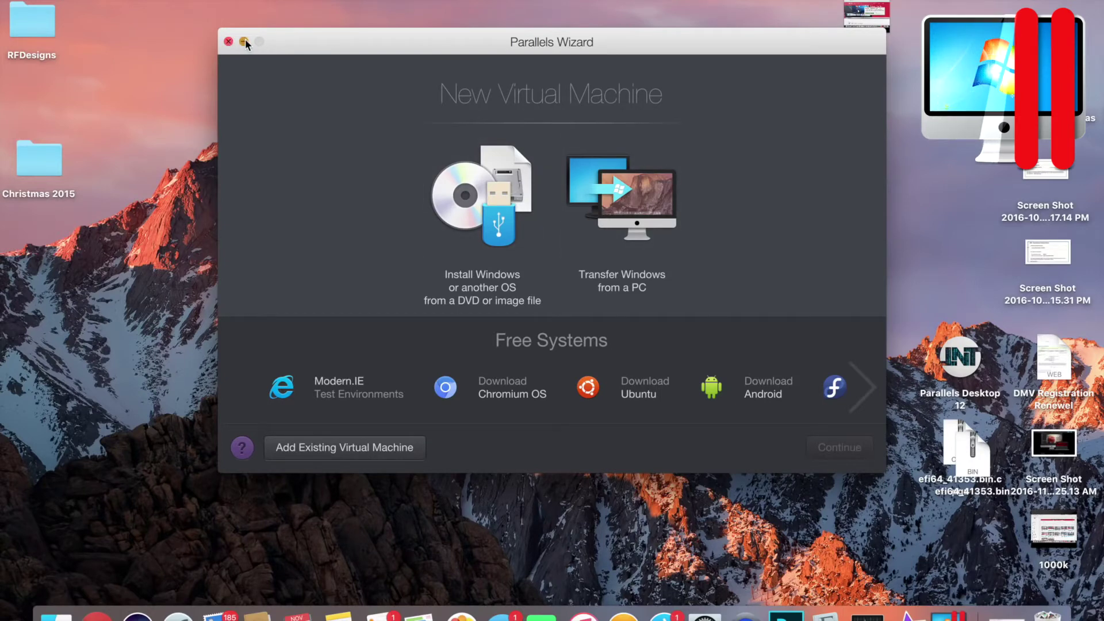
{"action": "left_click", "coordinate": [244, 41]}
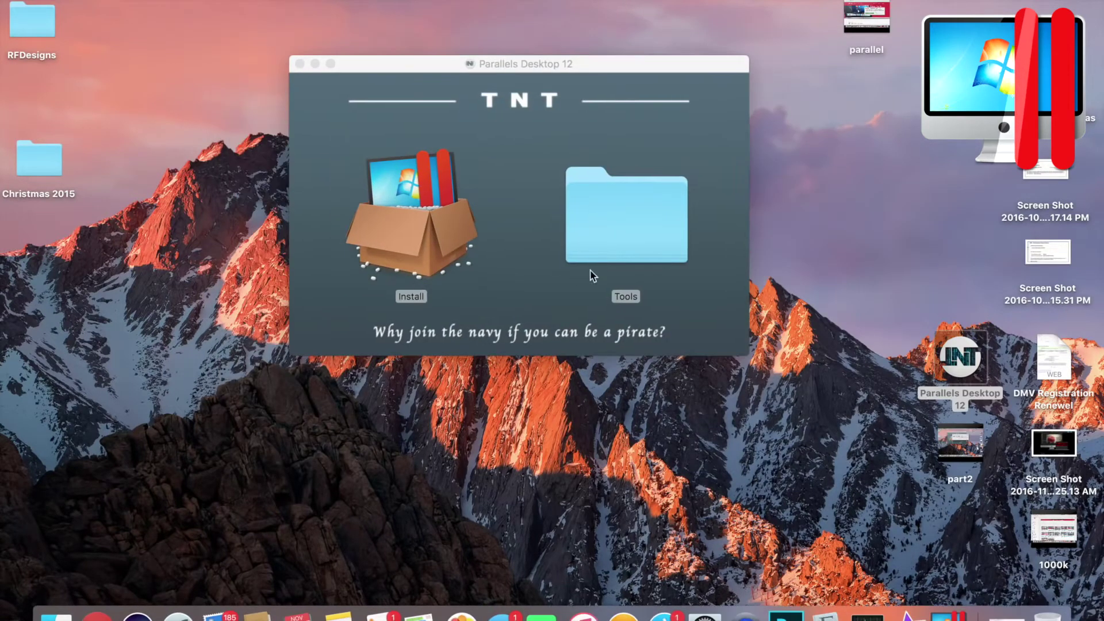
Open the Tools and EFI Patch folders side by side and open readme.txt.
{"action": "double_click", "coordinate": [619, 240]}
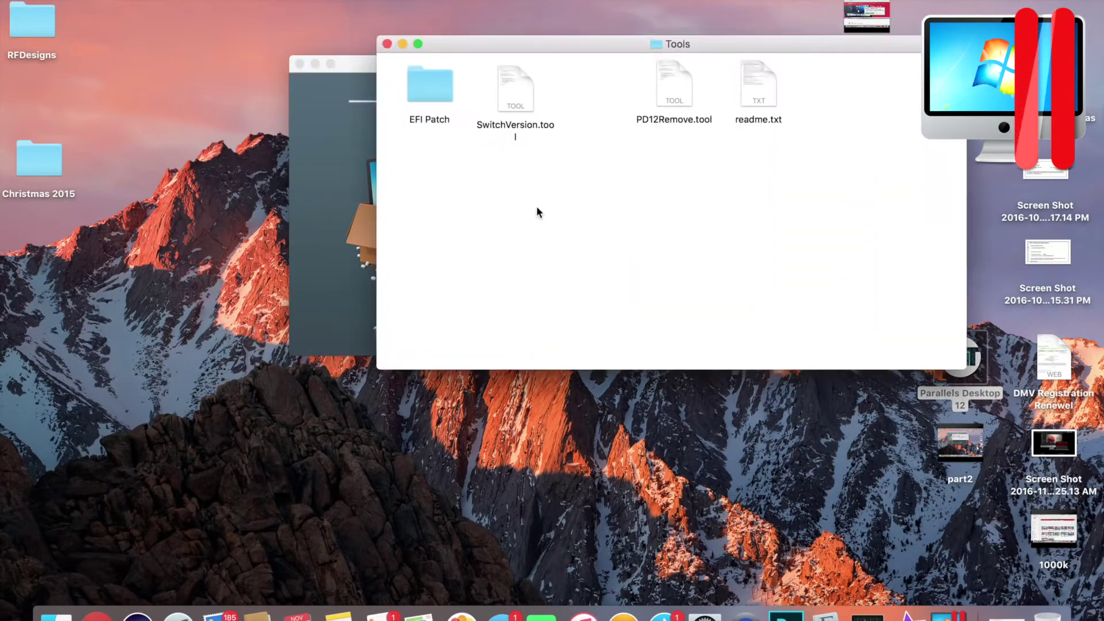
{"action": "double_click", "coordinate": [425, 85]}
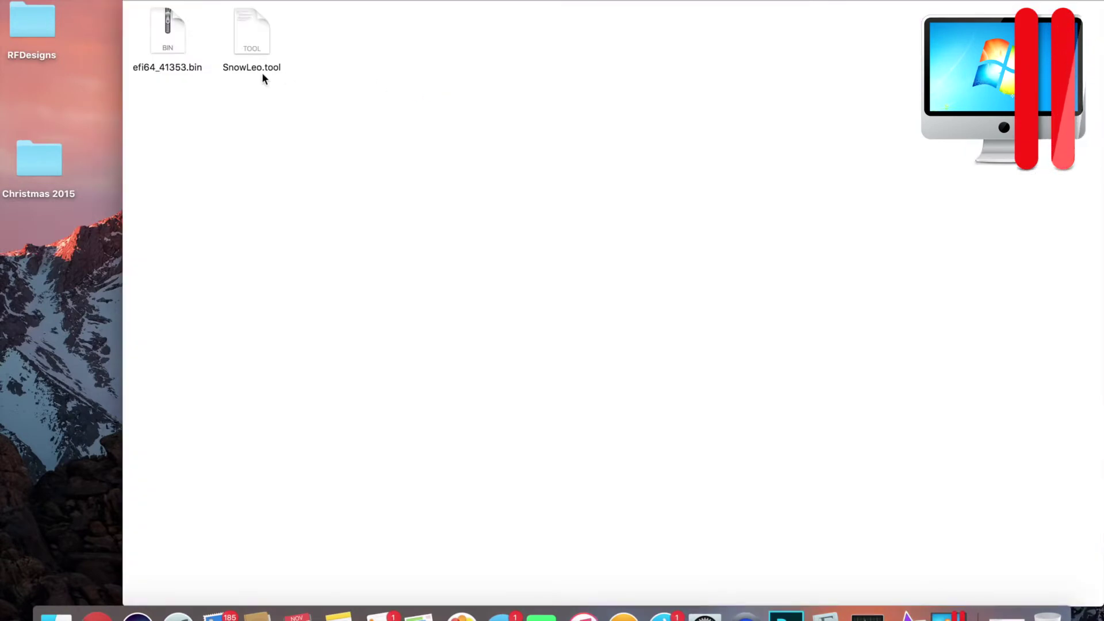
{"action": "left_click_drag", "start_coordinate": [340, 1], "coordinate": [273, 1]}
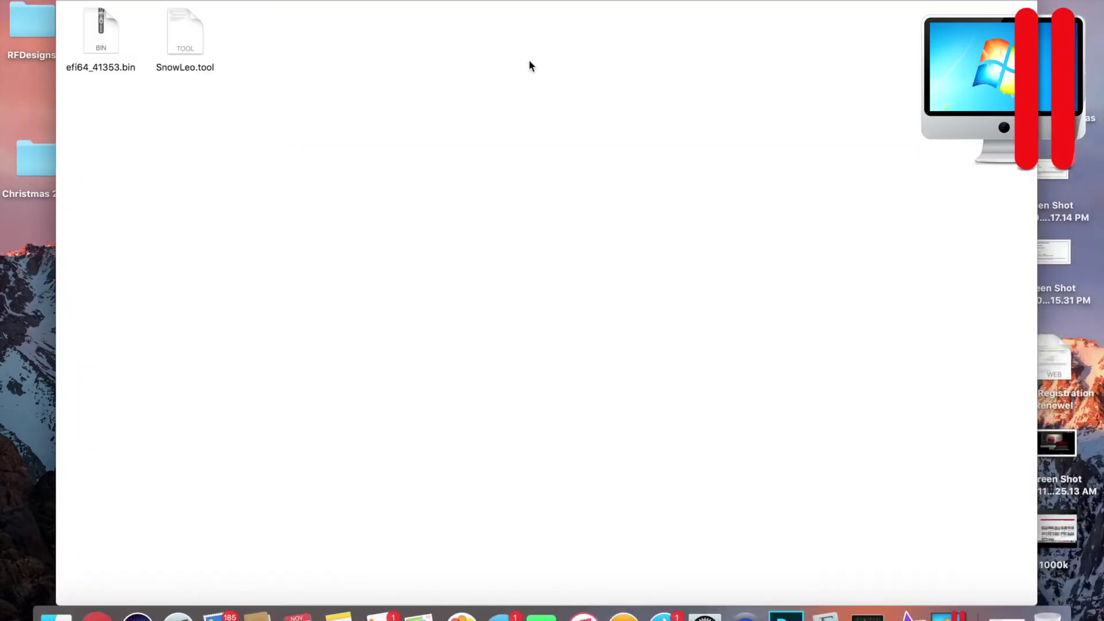
{"action": "left_click_drag", "start_coordinate": [481, 3], "coordinate": [435, 264]}
{"action": "left_click", "coordinate": [660, 172]}
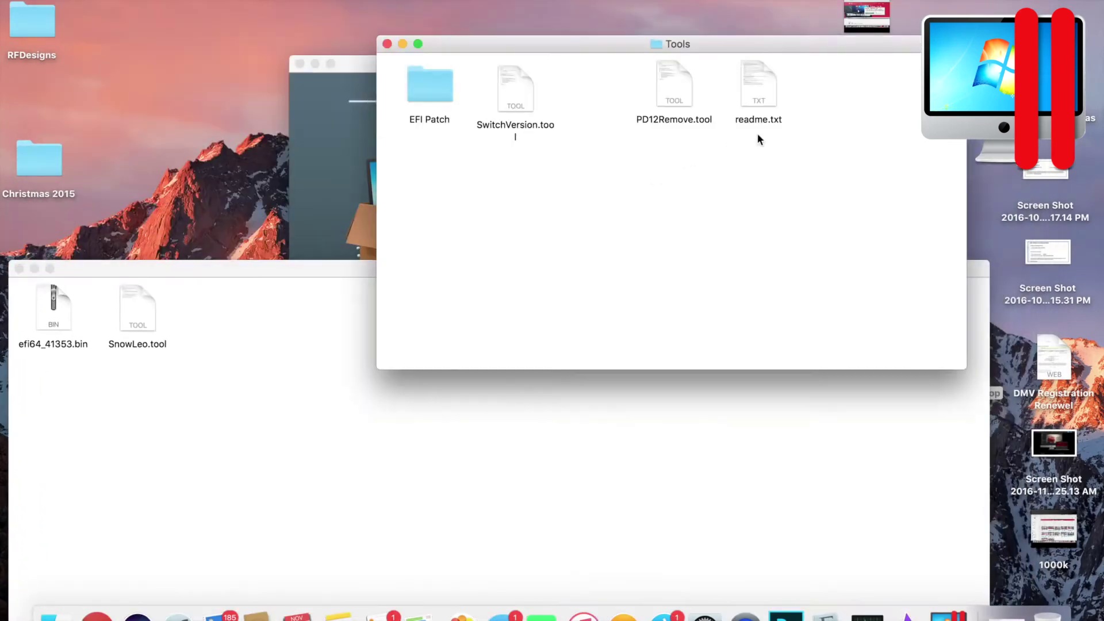
{"action": "double_click", "coordinate": [765, 95]}
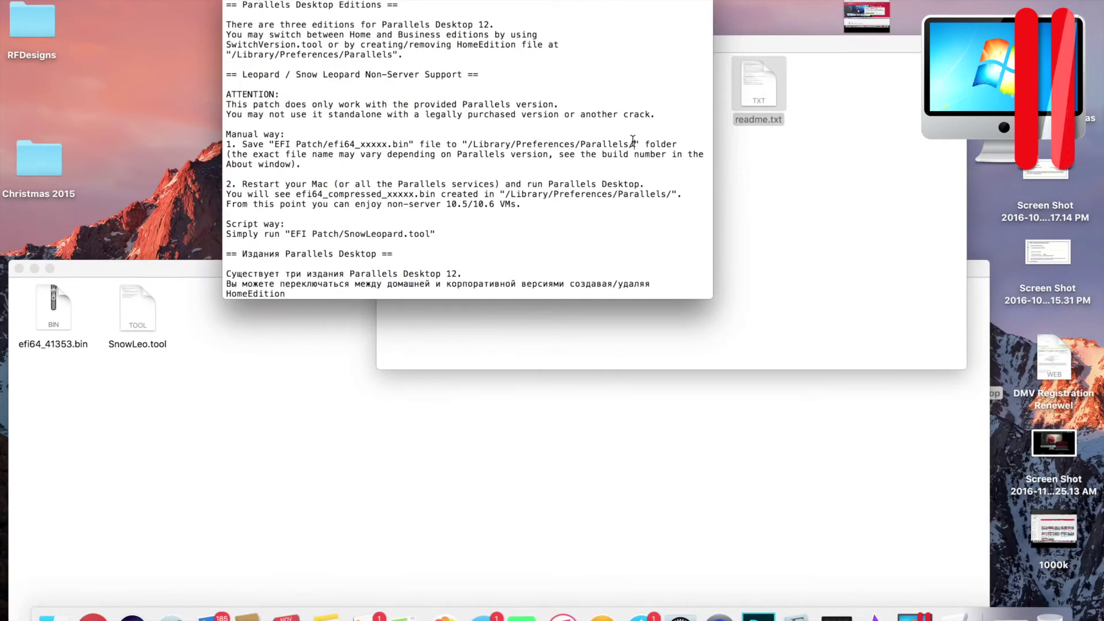
Copy the /Library/Preferences/Parallels/ path from the readme.
{"action": "left_click_drag", "start_coordinate": [634, 143], "coordinate": [468, 147]}
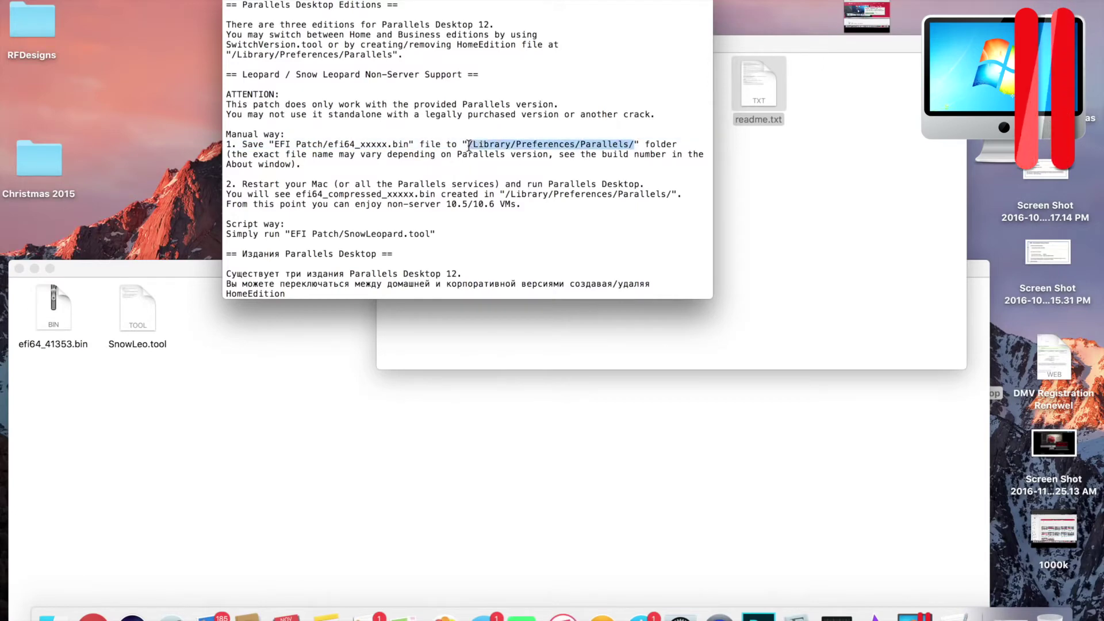
{"action": "right_click", "coordinate": [489, 145]}
{"action": "left_click", "coordinate": [517, 205]}
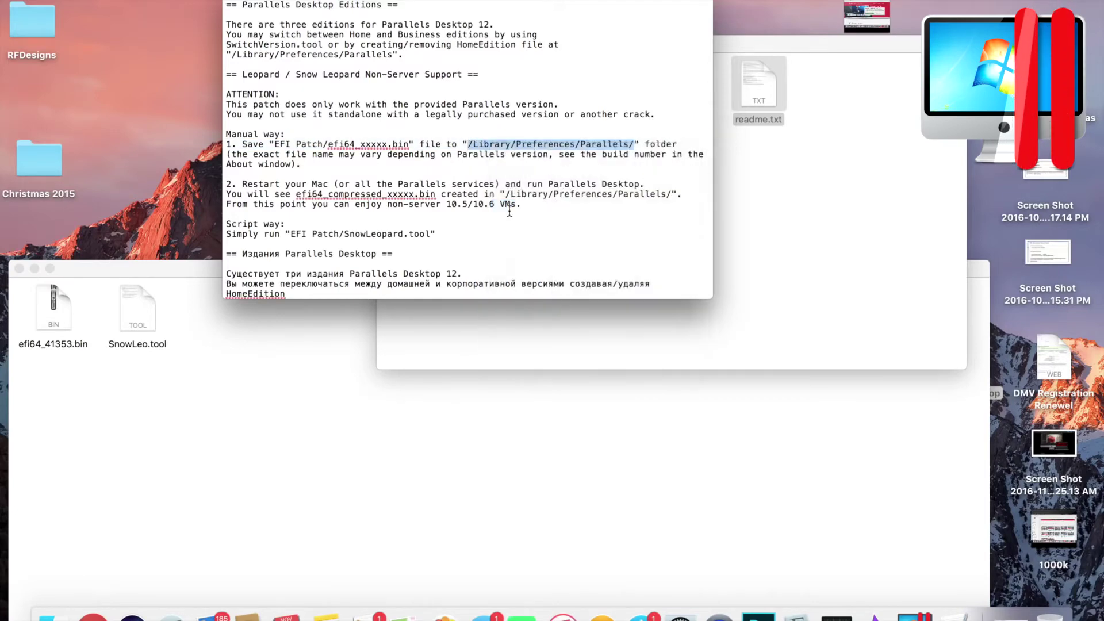
Open /Library/Preferences/Parallels in Finder via Go to Folder with the pasted path.
{"action": "left_click", "coordinate": [204, 3]}
{"action": "left_click", "coordinate": [198, 1]}
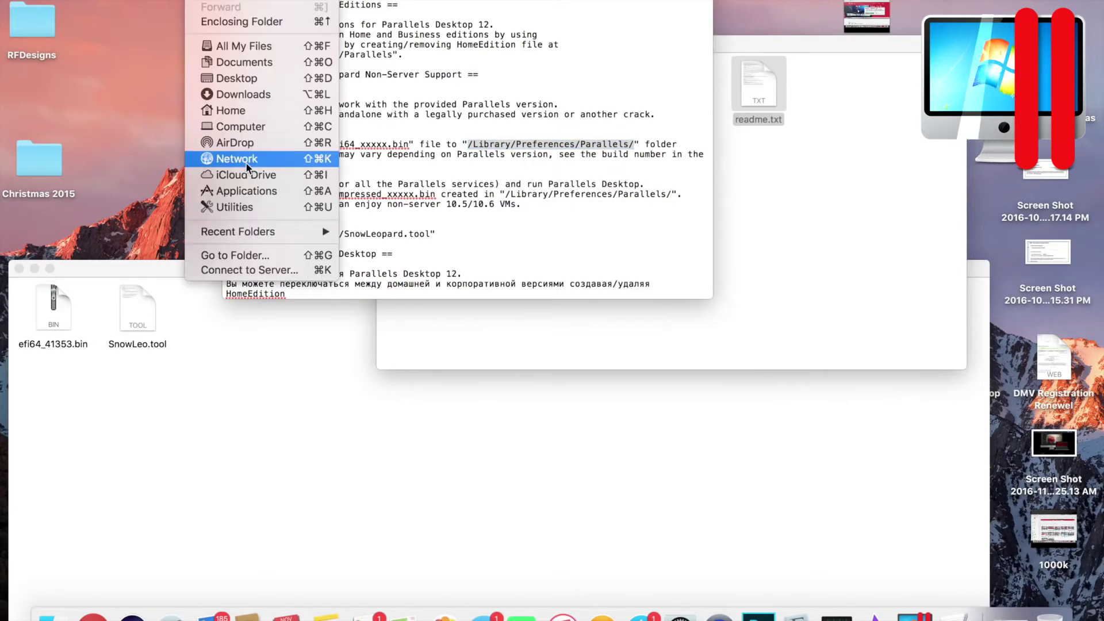
{"action": "left_click", "coordinate": [261, 257]}
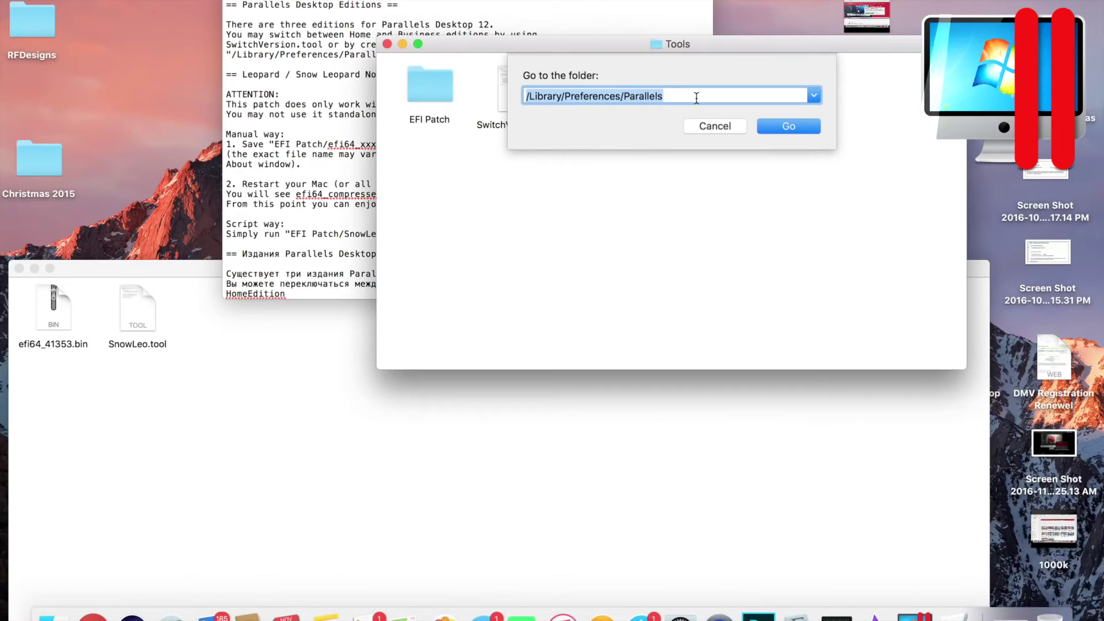
{"action": "type", "text": "/Library/Preferences/Parallels/"}
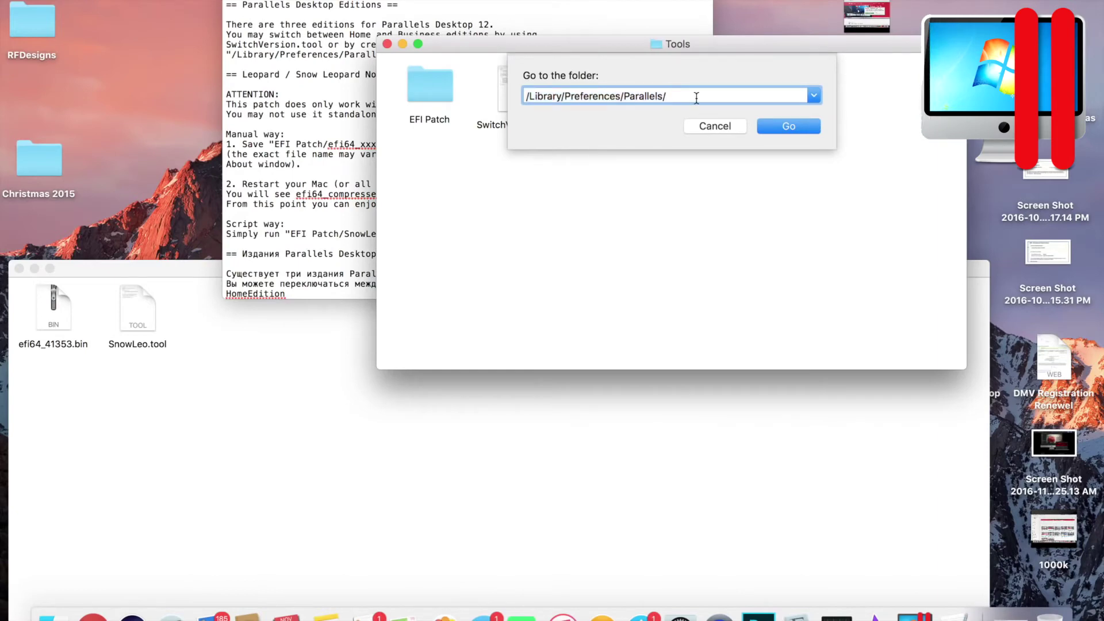
{"action": "left_click", "coordinate": [804, 127]}
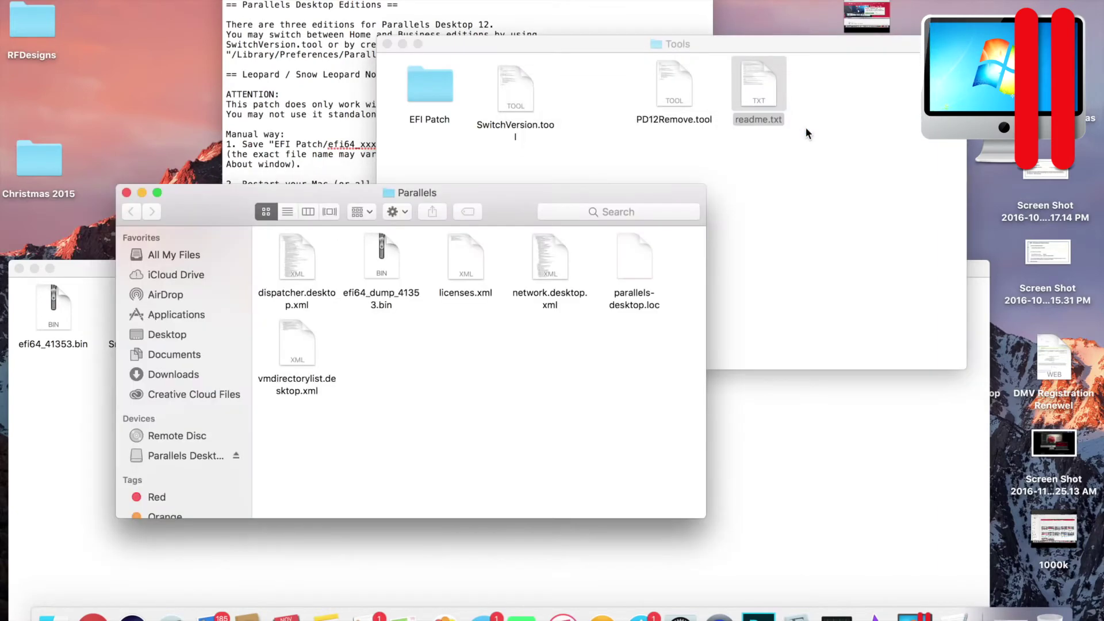
Copy efi64_41353.bin into the Parallels preferences folder with admin password, then close both windows.
{"action": "left_click", "coordinate": [103, 310]}
{"action": "left_click_drag", "start_coordinate": [143, 275], "coordinate": [757, 256]}
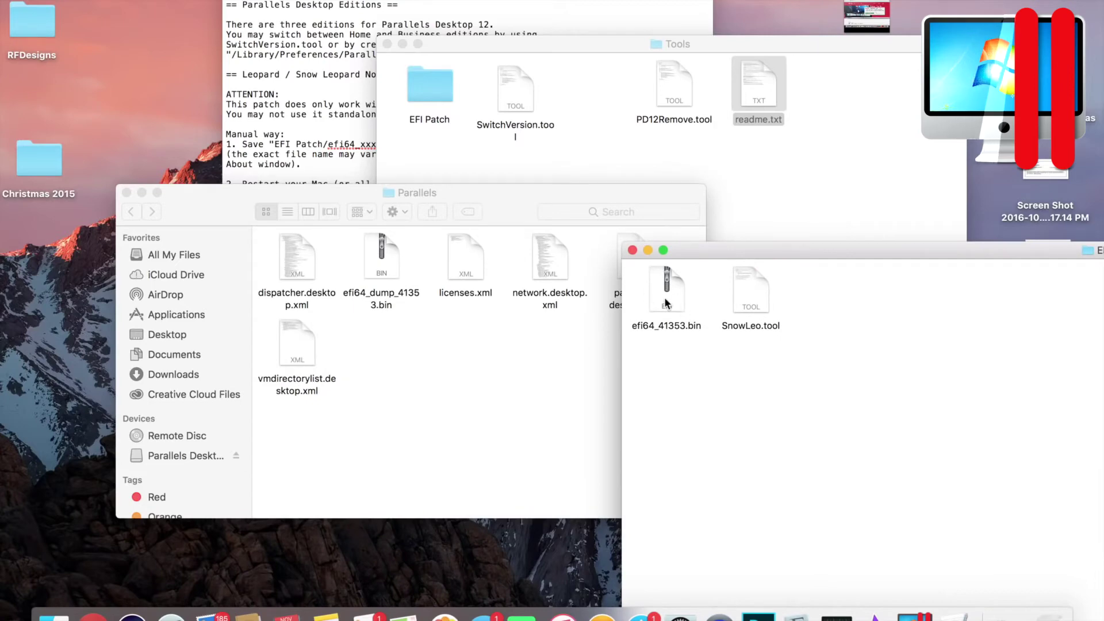
{"action": "left_click_drag", "start_coordinate": [665, 303], "coordinate": [378, 387]}
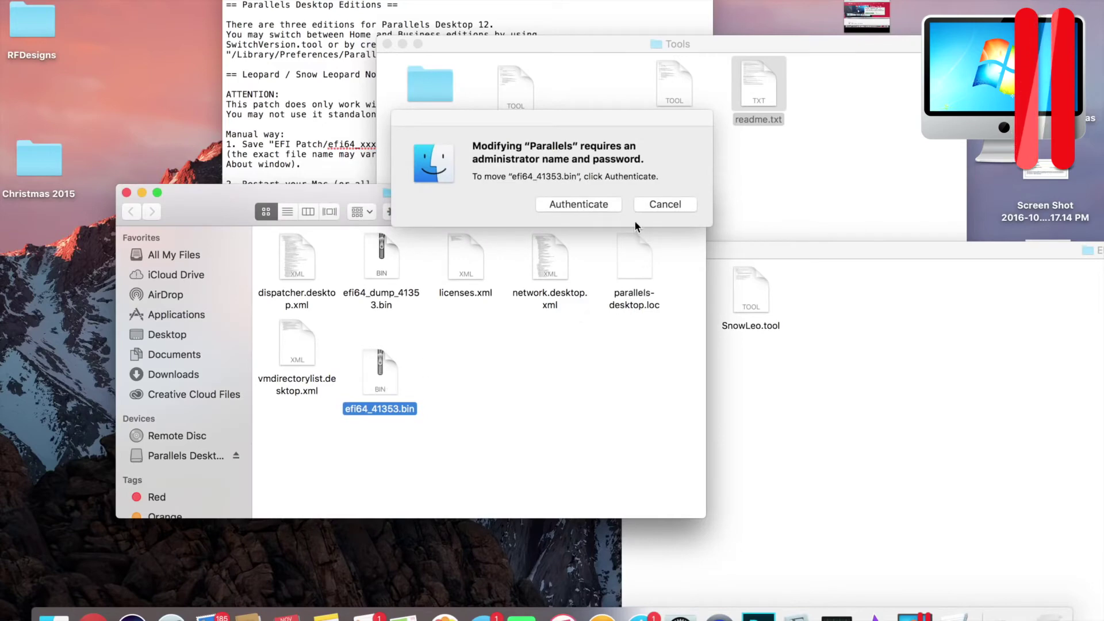
{"action": "left_click", "coordinate": [602, 200]}
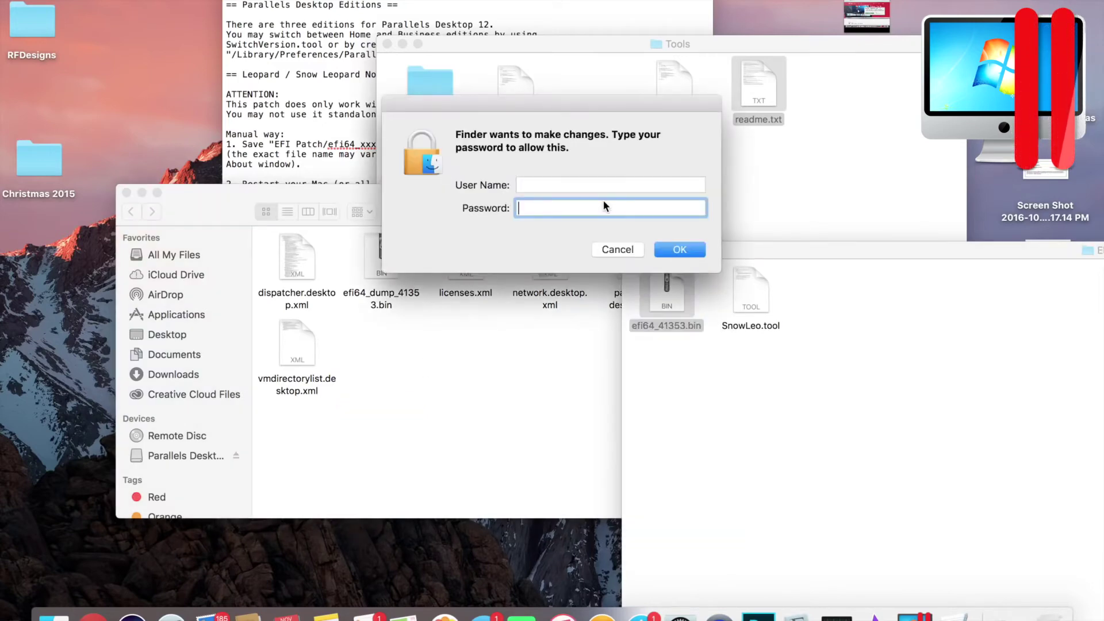
{"action": "type", "text": "**"}
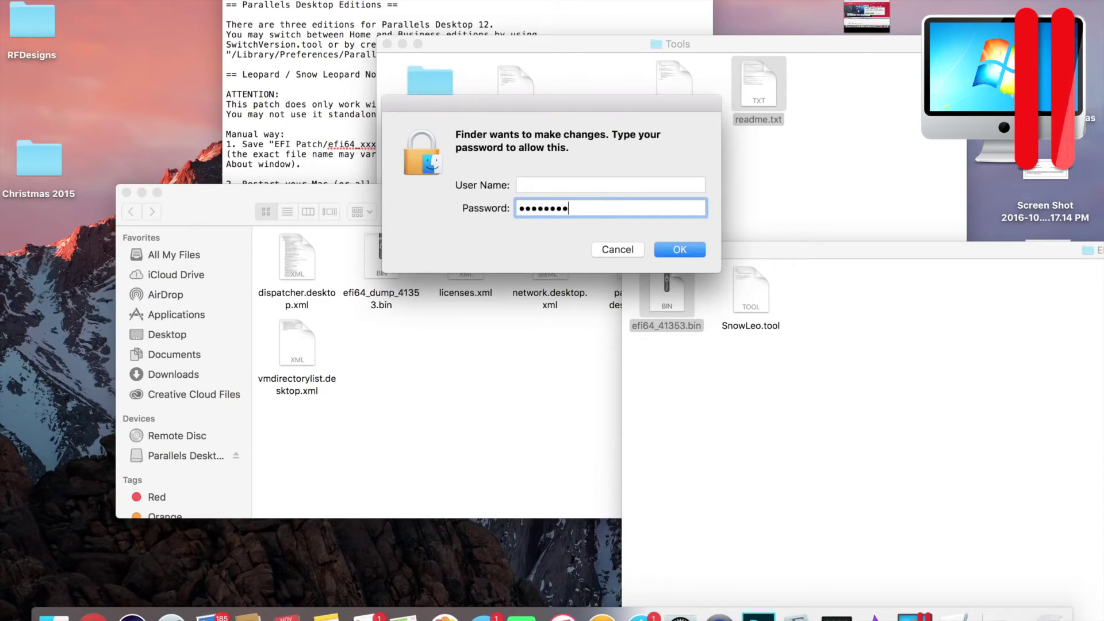
{"action": "key", "text": "Return"}
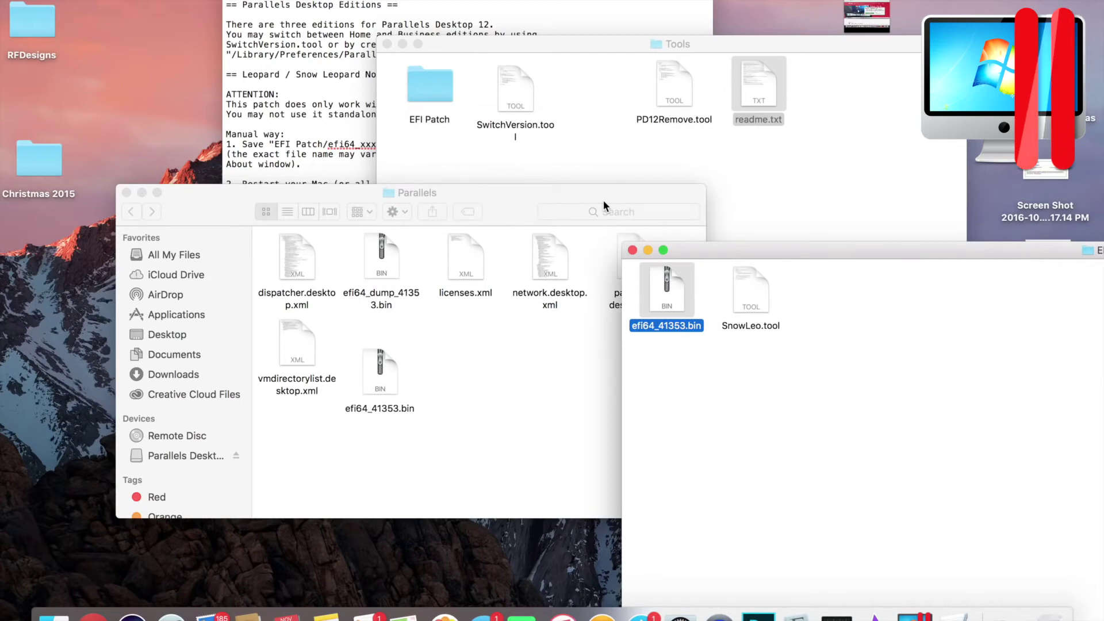
{"action": "left_click", "coordinate": [632, 250]}
{"action": "left_click", "coordinate": [126, 192]}
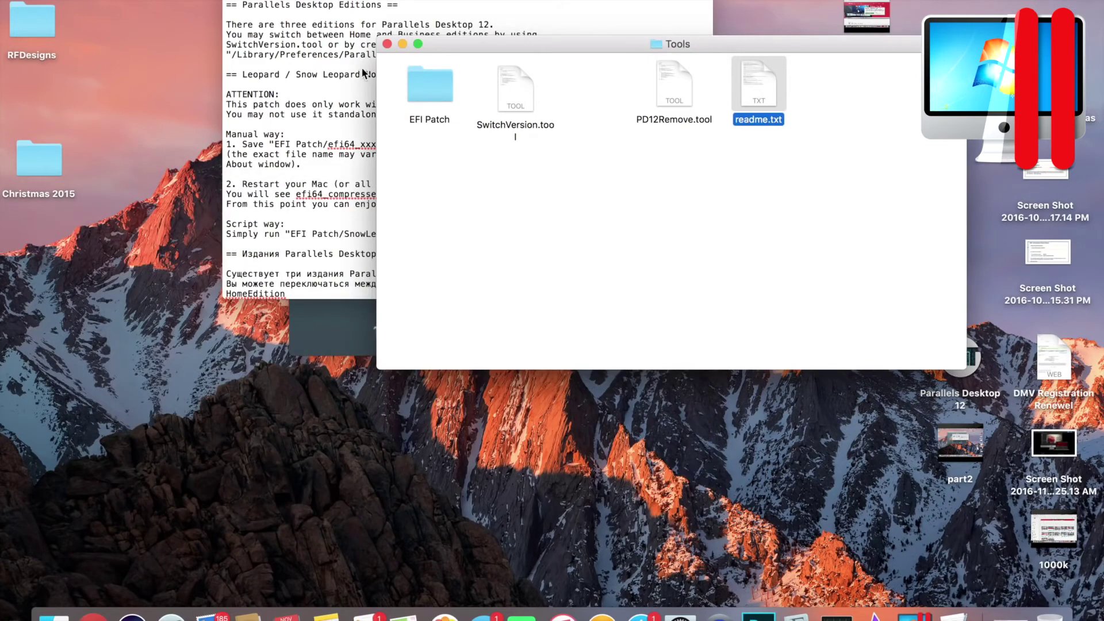
Close the Tools and installer windows and launch Parallels Desktop from the Dock.
{"action": "left_click", "coordinate": [387, 45]}
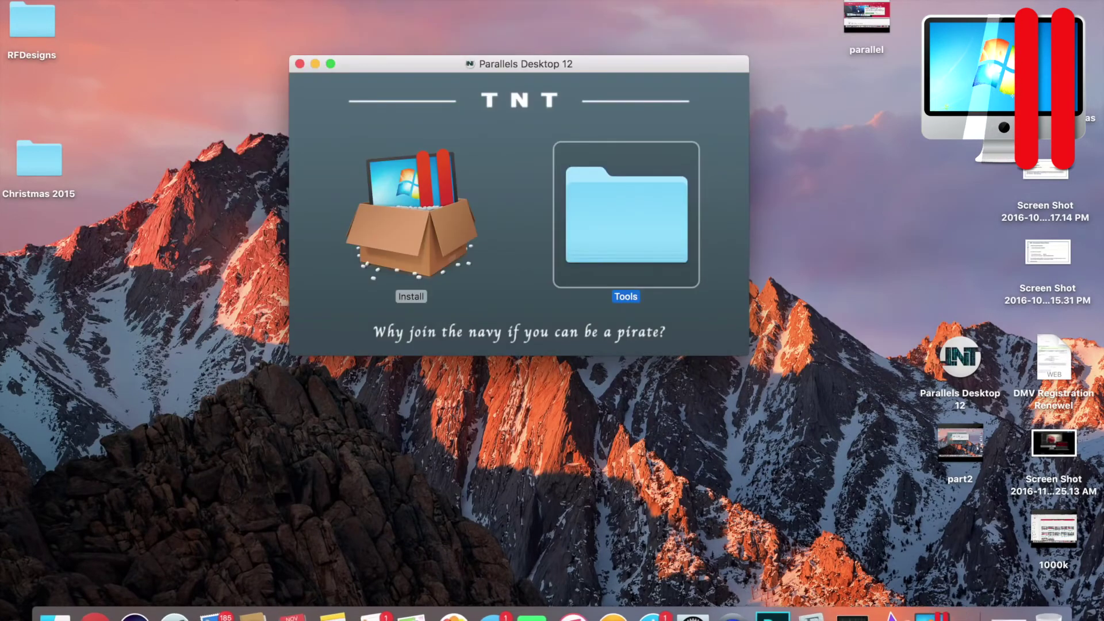
{"action": "key", "text": "super+q"}
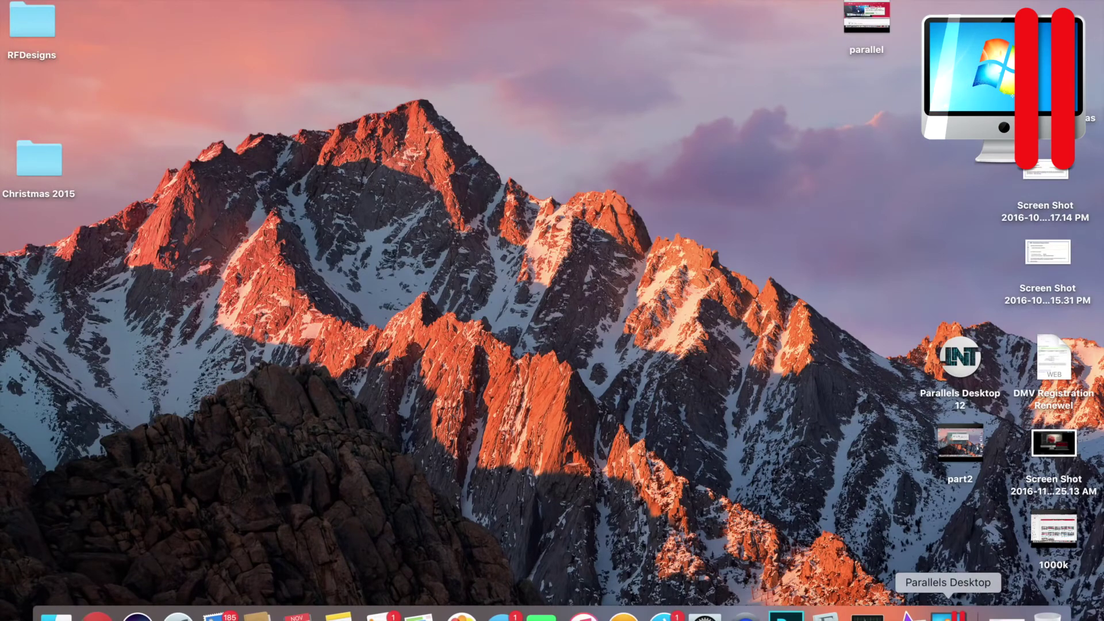
{"action": "left_click", "coordinate": [947, 614]}
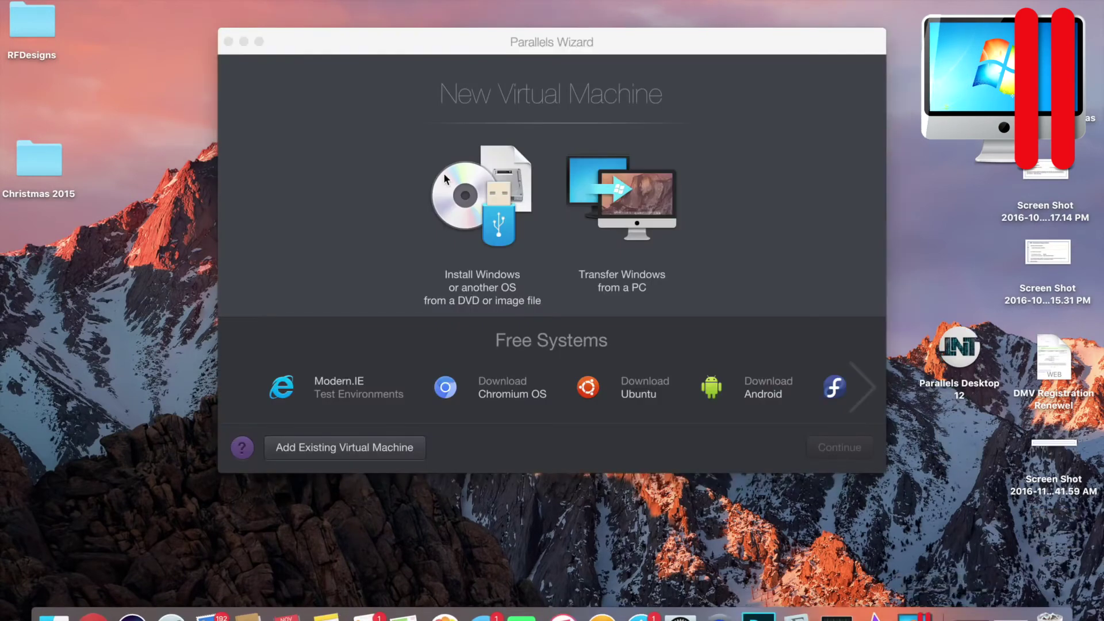
{"action": "left_click", "coordinate": [315, 97]}
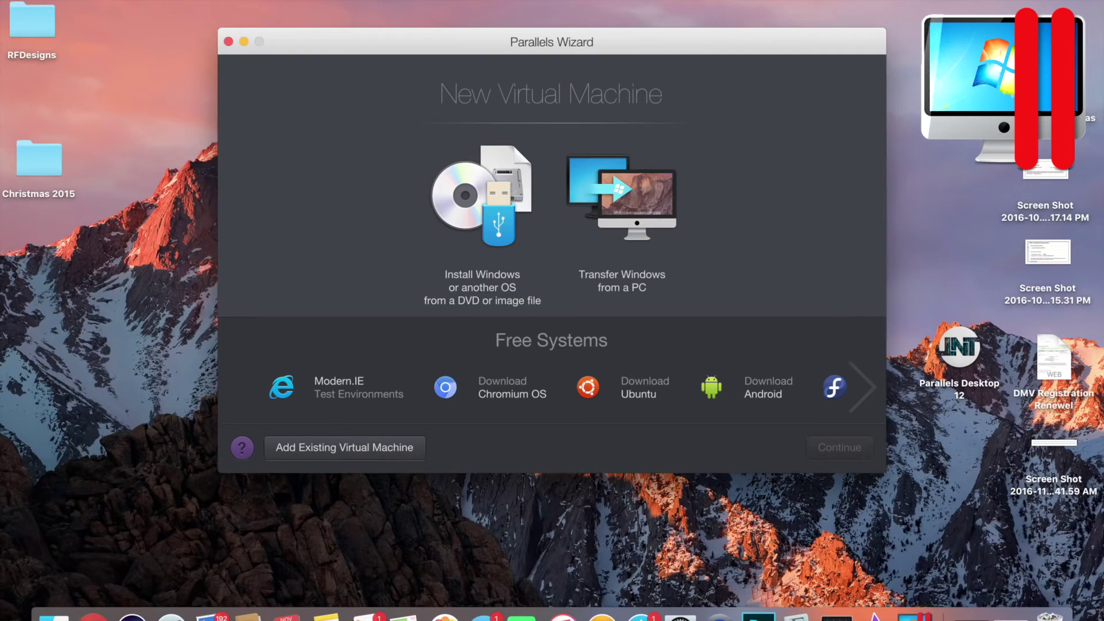
Confirm in About Parallels Desktop an active Business Edition copy and no available updates.
{"action": "left_click", "coordinate": [81, 0]}
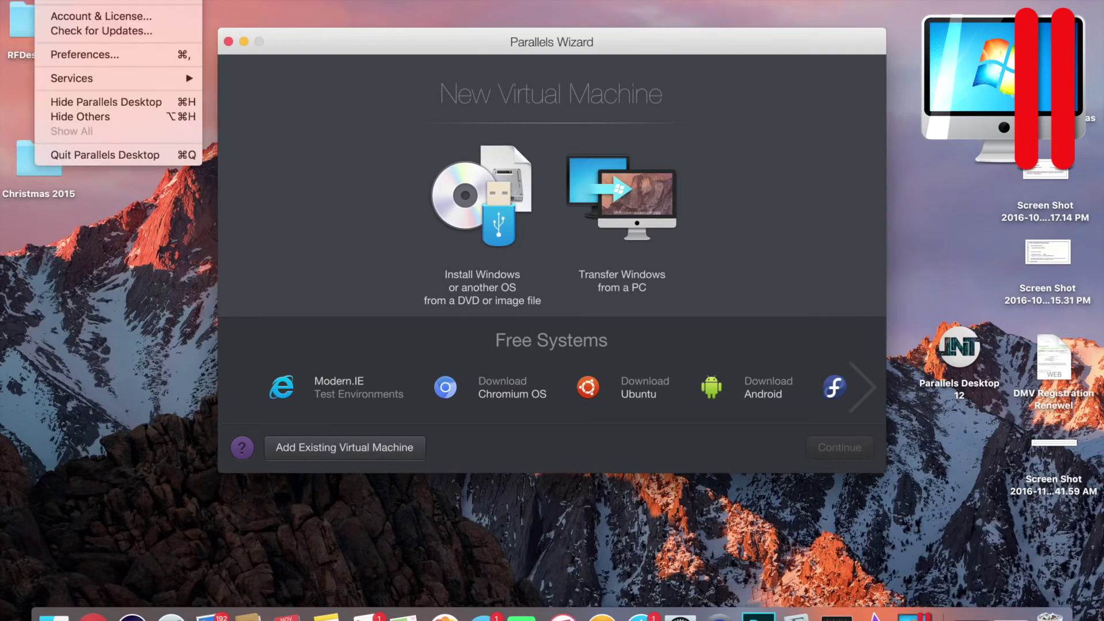
{"action": "left_click", "coordinate": [80, 1]}
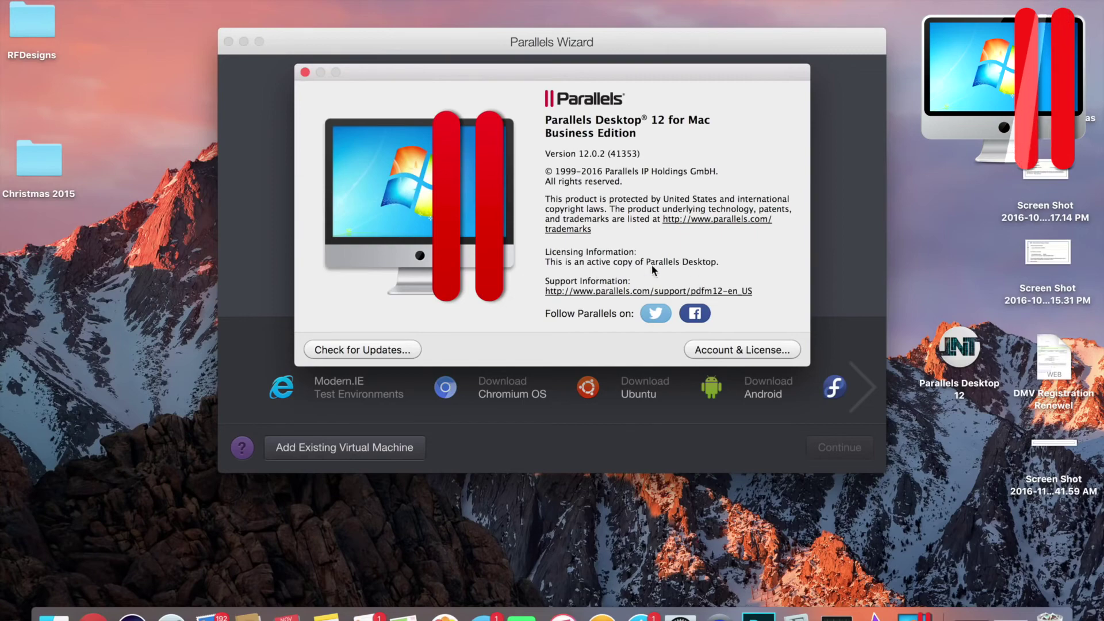
{"action": "left_click", "coordinate": [399, 350]}
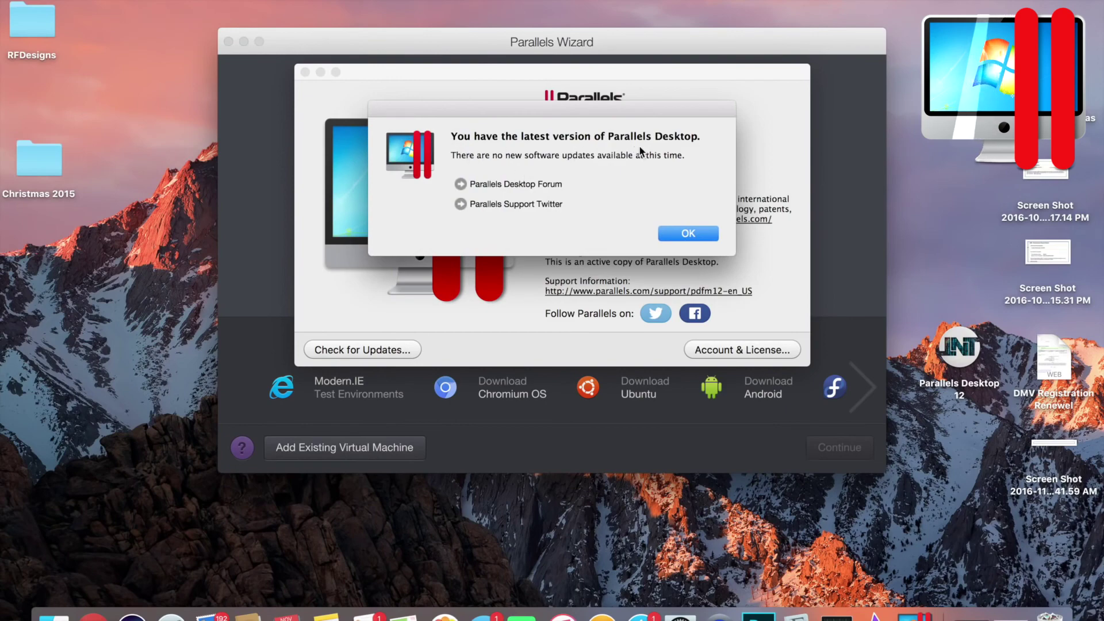
{"action": "left_click", "coordinate": [688, 233]}
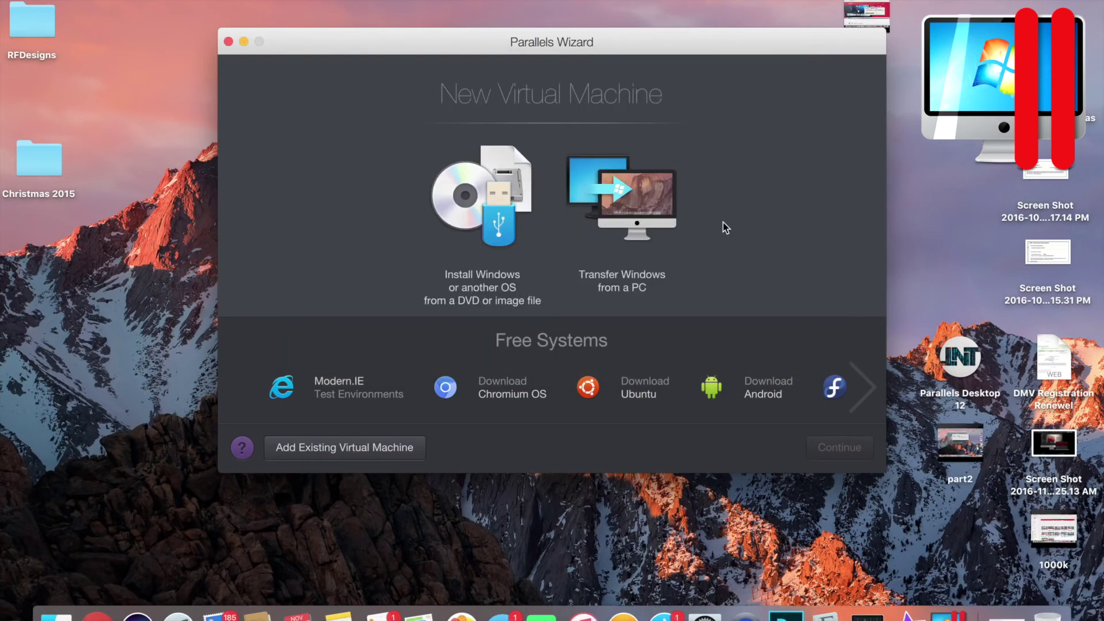